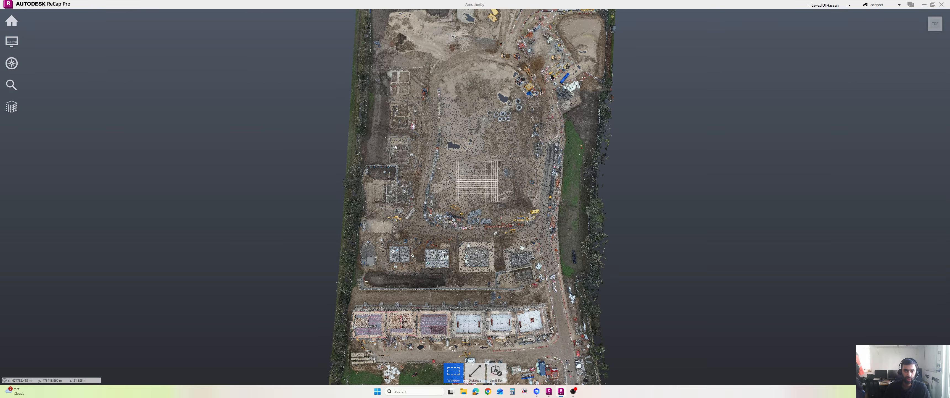
Step: Zoom and pan toward the western foundation plots, trying and clearing test point selections
scroll(395, 147, up, 1)
middle_drag(382, 126, 437, 158)
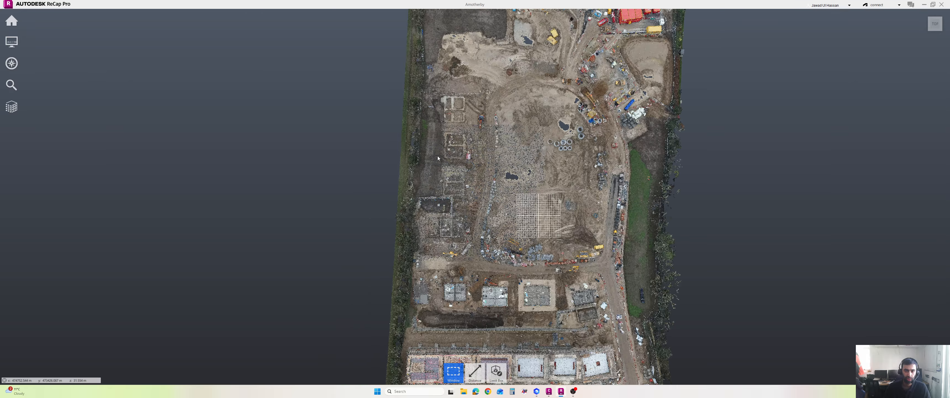
scroll(438, 158, up, 5)
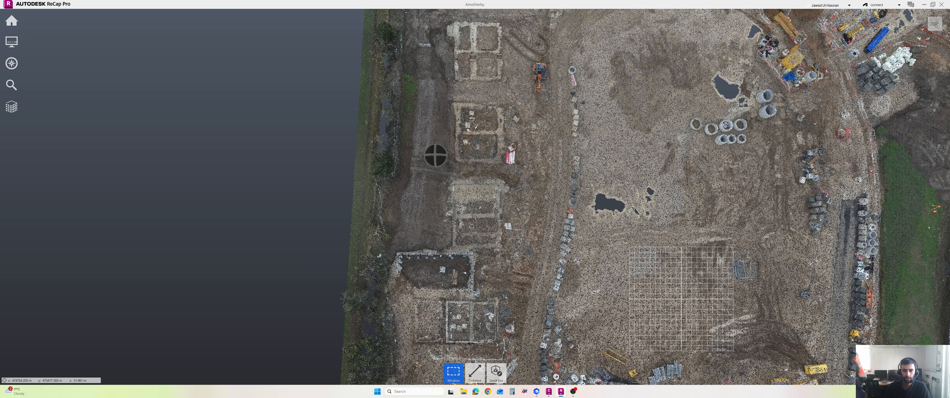
drag(475, 217, 467, 180)
key(Escape)
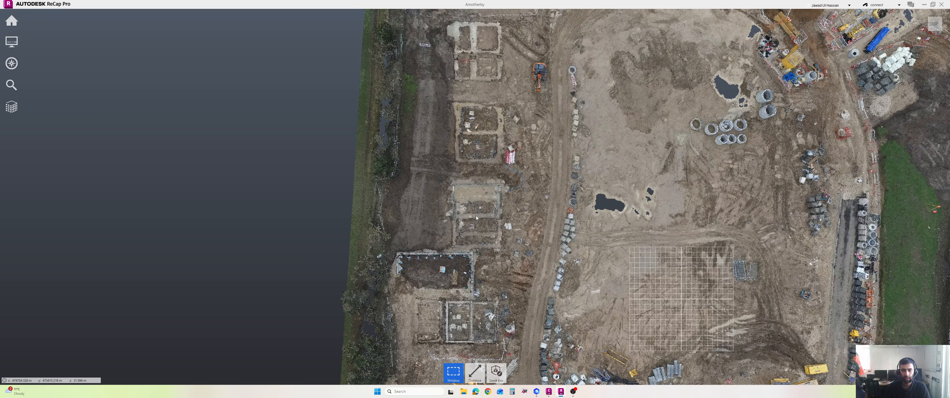
shift+middle_drag(472, 214, 474, 209)
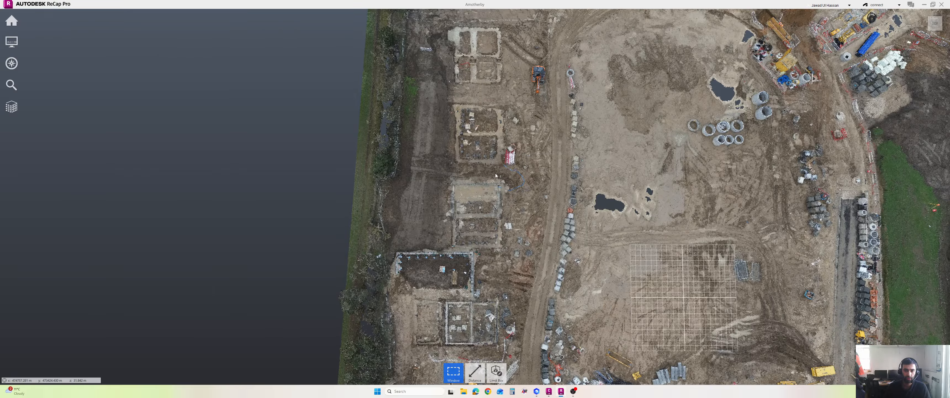
mouse_move(495, 174)
shift+middle_down()
mouse_move(498, 159)
mouse_move(421, 108)
mouse_move(470, 137)
mouse_move(480, 118)
shift+middle_up()
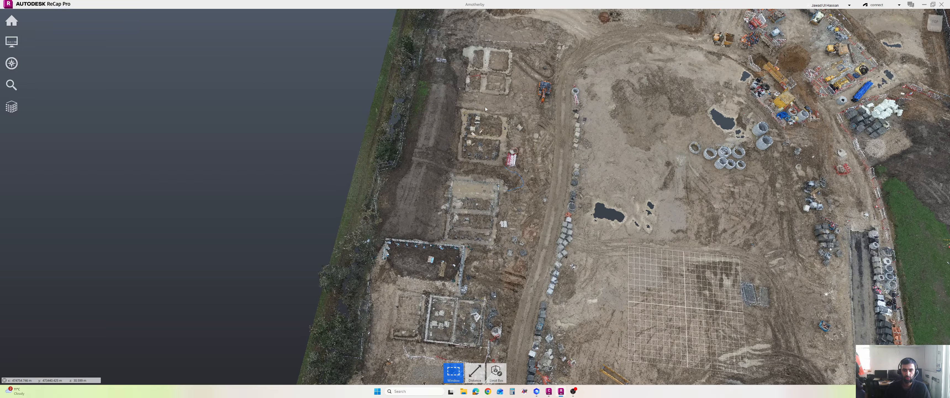
drag(618, 191, 664, 218)
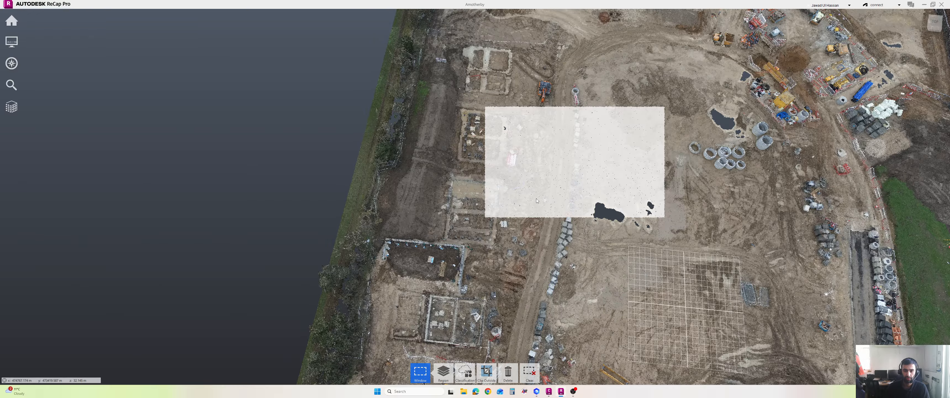
key(Escape)
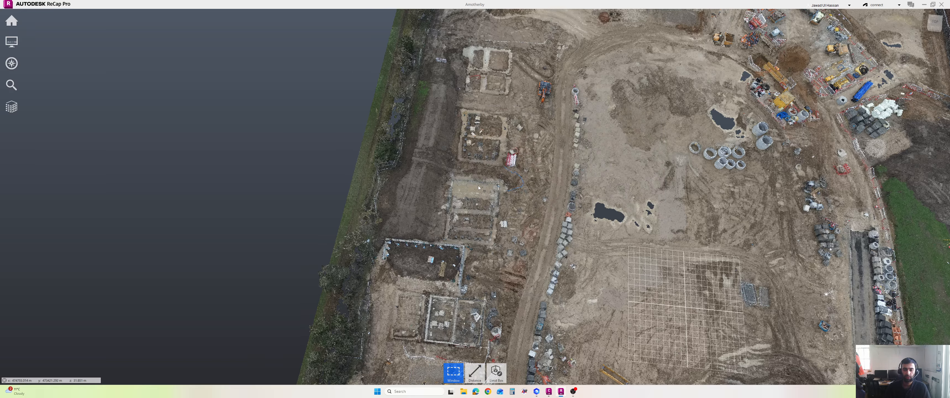
Step: Return to a top-down view centred on the western stockpile and plots, showing the Window tool's shape choices
middle_drag(478, 188, 540, 208)
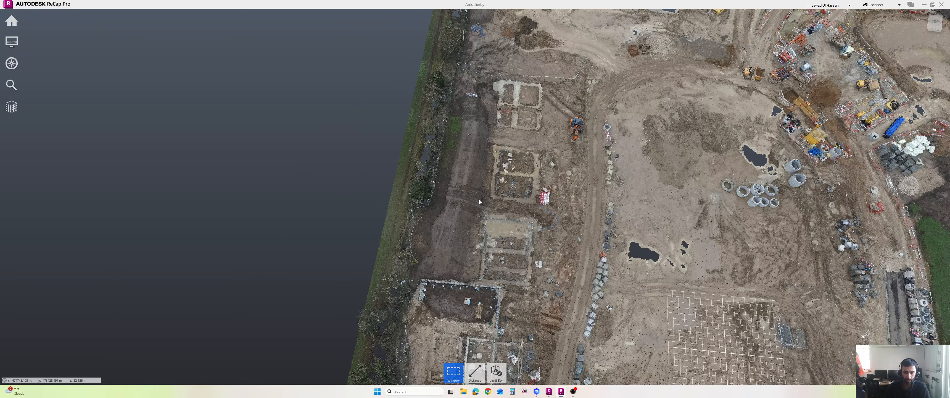
scroll(475, 217, up, 5)
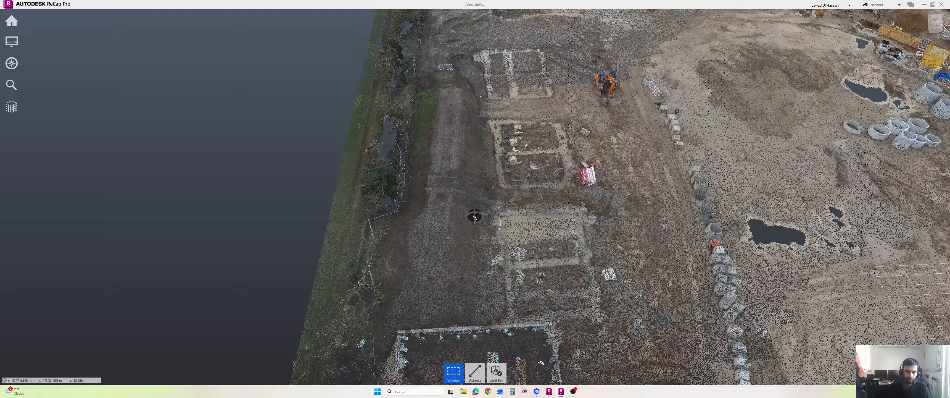
drag(475, 216, 508, 205)
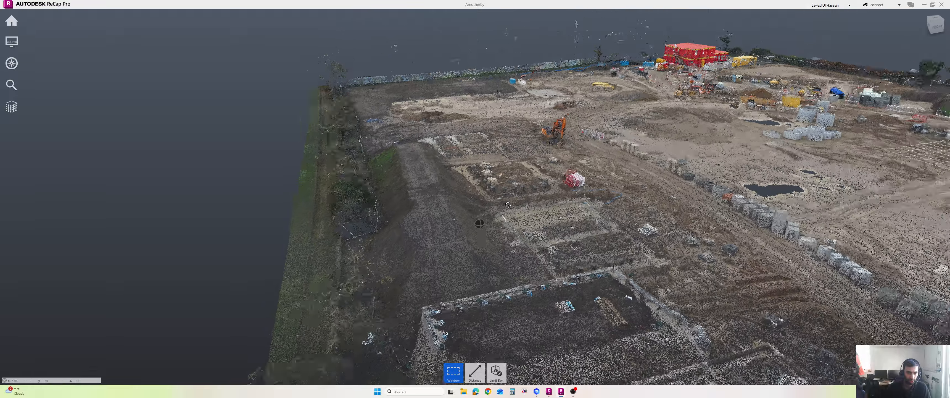
scroll(478, 227, up, 5)
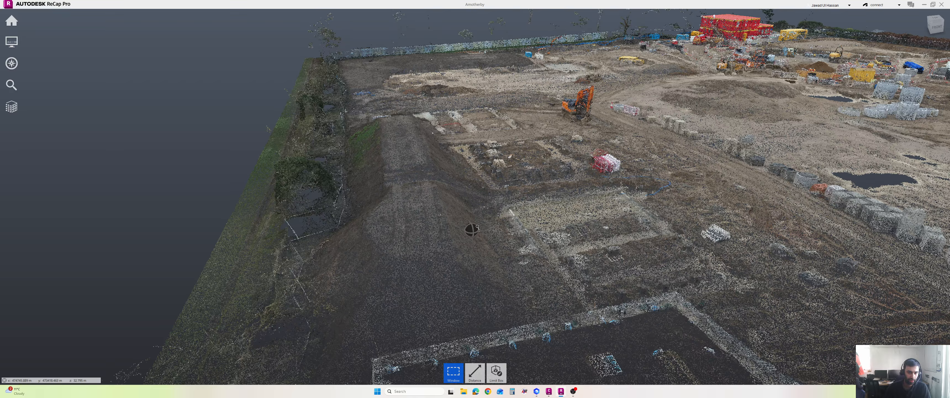
scroll(472, 223, up, 2)
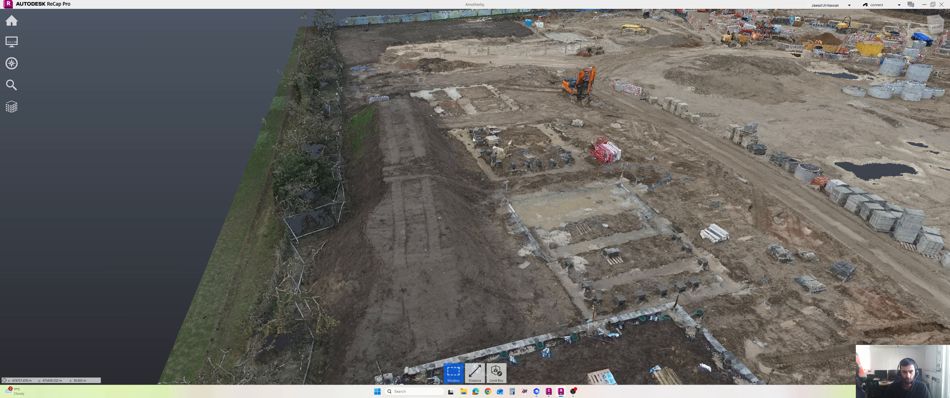
mouse_move(511, 272)
mouse_down()
mouse_move(534, 279)
mouse_move(516, 266)
mouse_up()
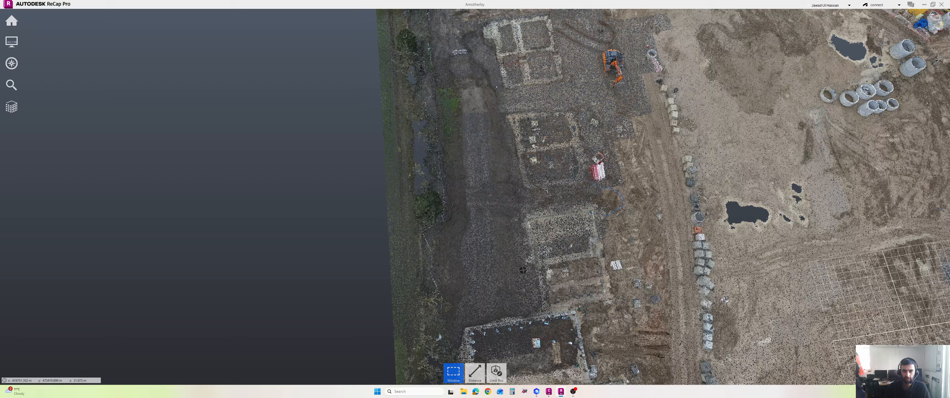
middle_drag(538, 276, 522, 299)
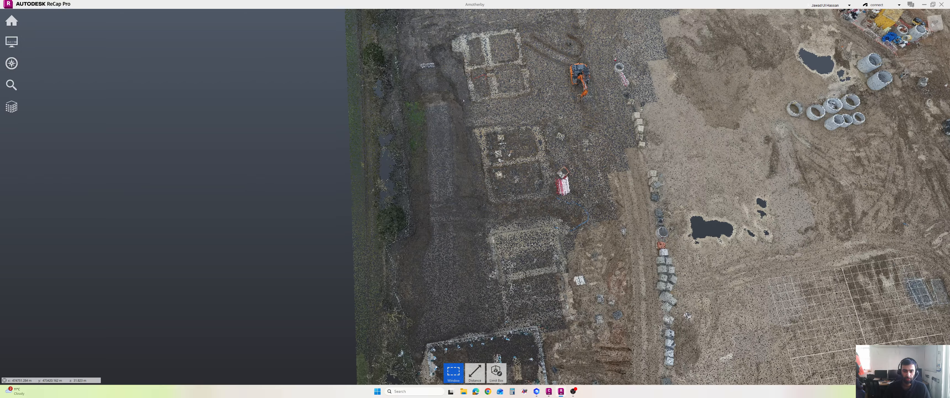
mouse_move(453, 371)
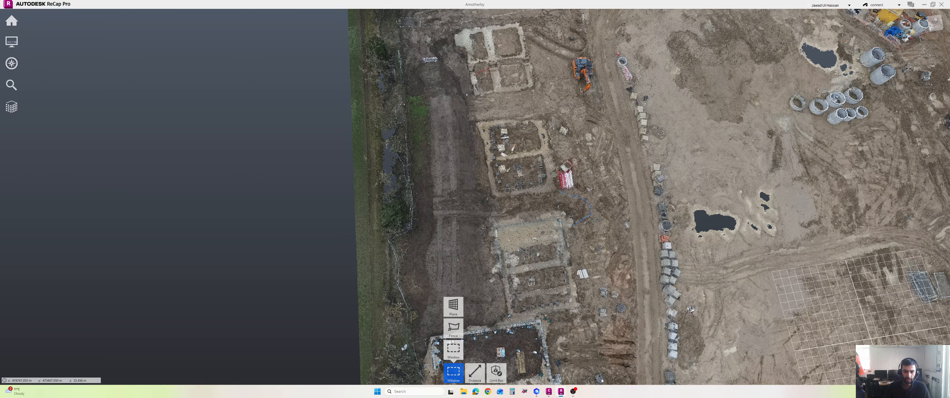
Step: Switch to Fence selection and place the first fence corner at the stockpile's top
click(453, 330)
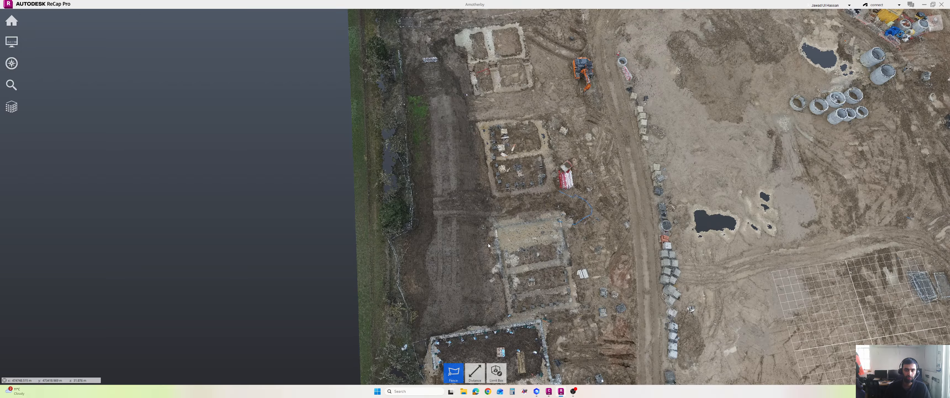
scroll(488, 243, down, 1)
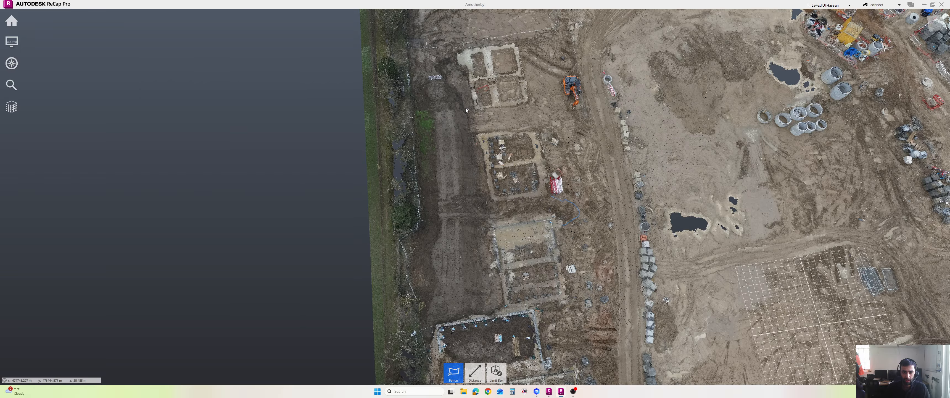
drag(513, 153, 506, 165)
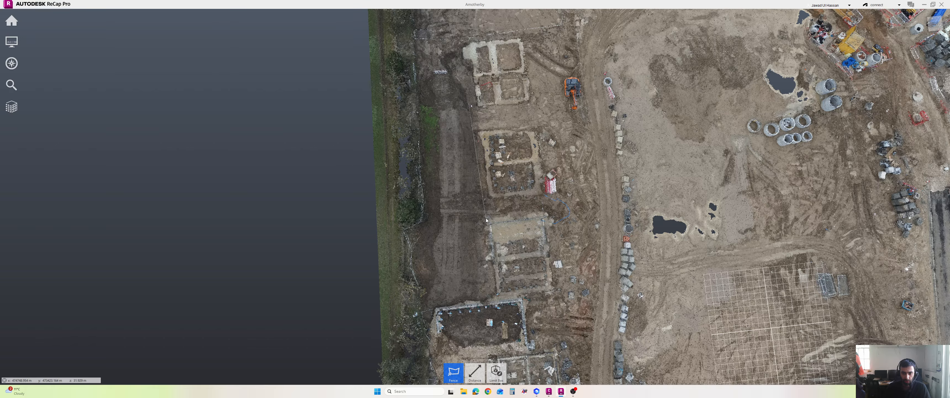
click(492, 301)
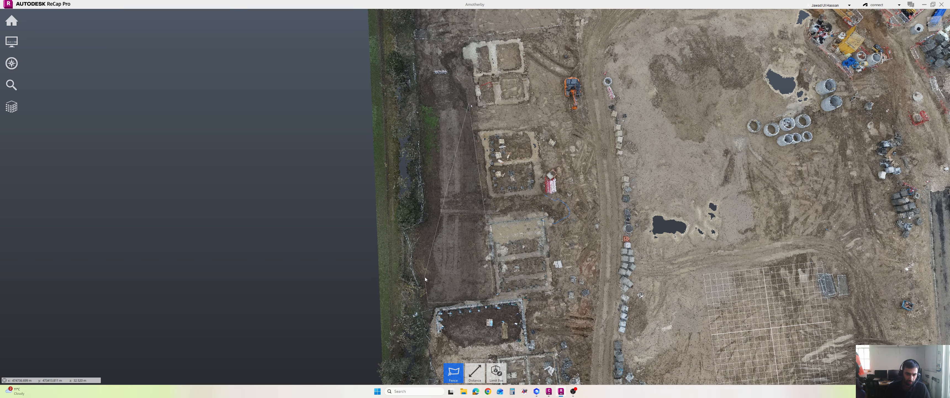
Step: Close the first fence into a triangle around the stockpile and tilt to inspect it
double_click(439, 253)
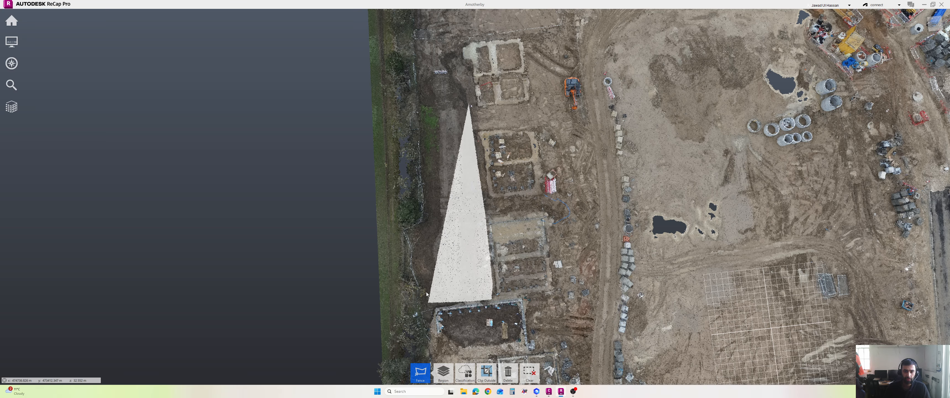
scroll(426, 296, up, 2)
scroll(427, 295, up, 1)
scroll(443, 273, up, 1)
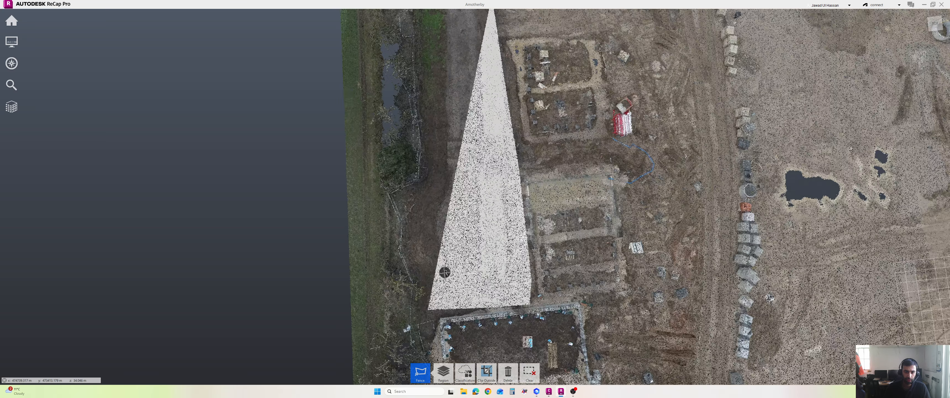
shift+middle_drag(458, 266, 458, 244)
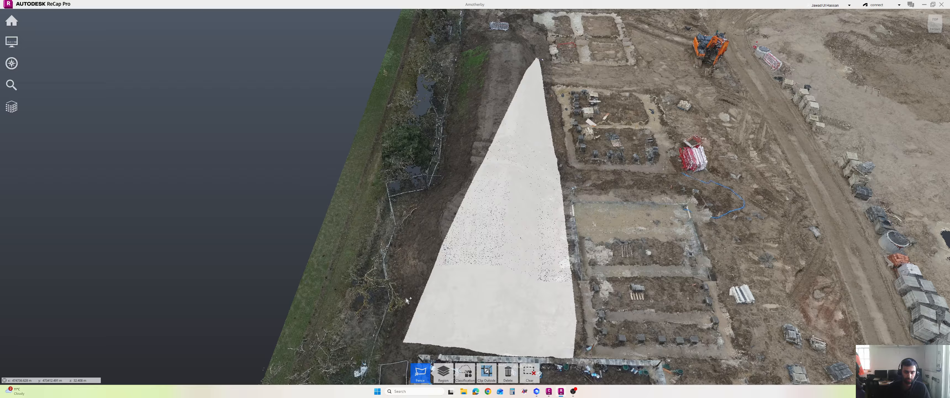
Step: Fence a four-corner area at the stockpile's bottom end to add it to the selection
click(392, 331)
click(396, 313)
click(418, 306)
click(389, 345)
double_click(409, 333)
Step: Fence the lower-left notch into the selection and orbit toward the selected stockpile
click(390, 334)
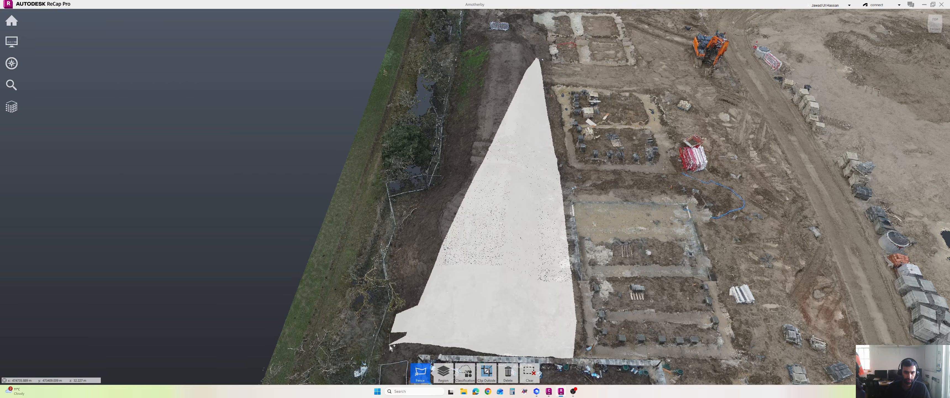
click(390, 345)
click(421, 346)
double_click(434, 321)
mouse_move(437, 277)
mouse_down()
mouse_move(418, 259)
mouse_move(377, 281)
mouse_move(403, 294)
mouse_up()
Step: Fence along the stockpile's edge to add that stretch to the selection
click(395, 297)
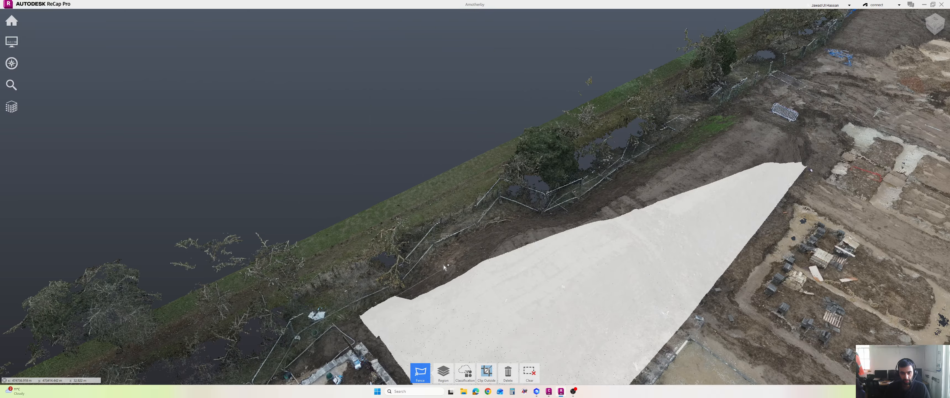
click(439, 251)
click(504, 223)
click(550, 214)
click(572, 228)
double_click(472, 334)
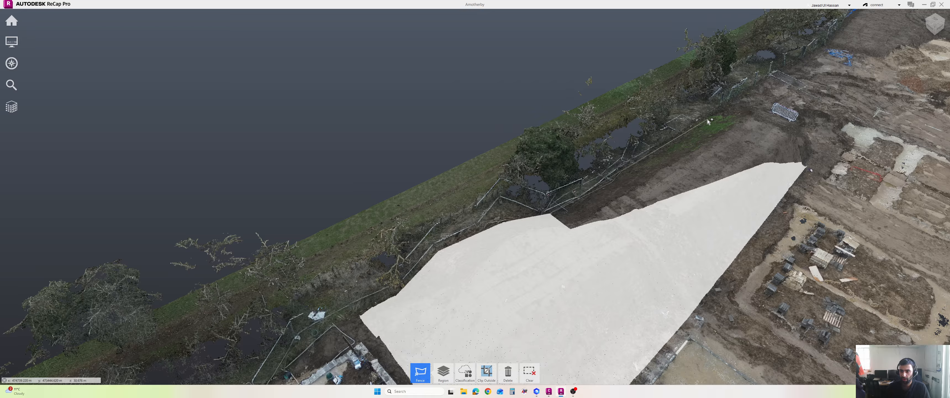
Step: Fence up to the stockpile's far corner, then bring its right end into view
click(734, 109)
click(783, 131)
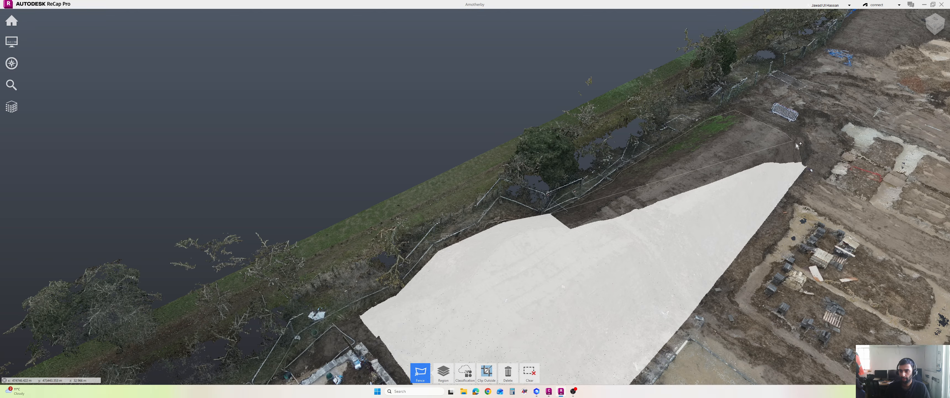
click(809, 167)
double_click(594, 311)
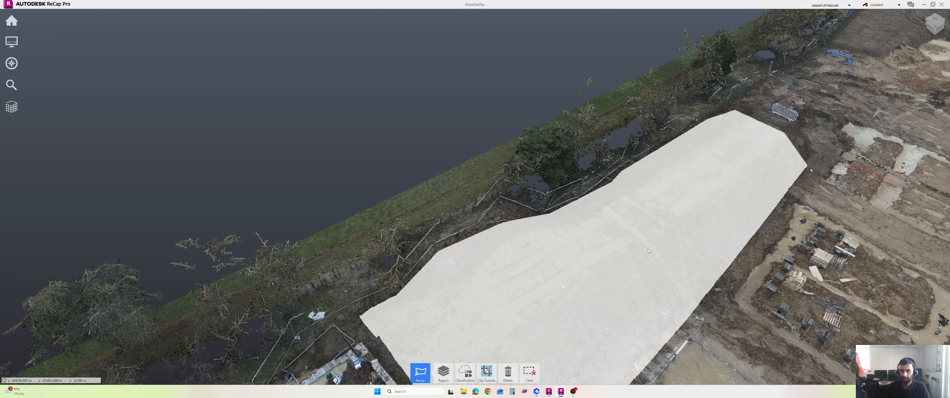
drag(690, 230, 795, 193)
middle_drag(795, 196, 651, 200)
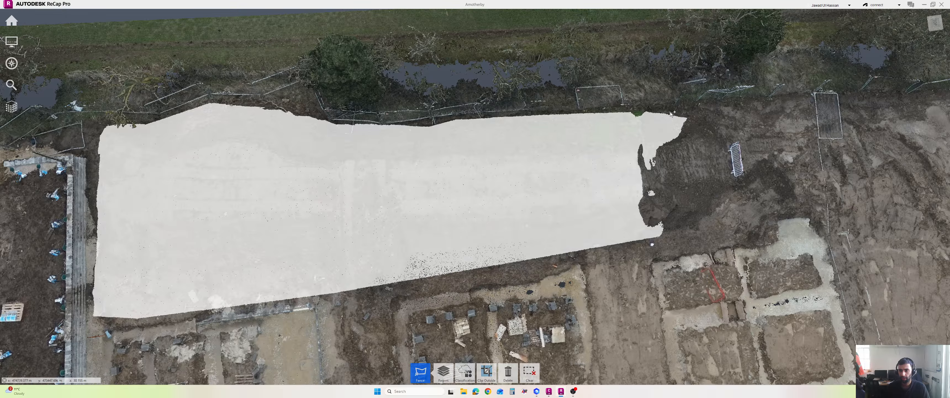
Step: Fence the stockpile's right end up to the metal grate, then orbit out to a whole-site overview
click(638, 112)
click(700, 106)
click(727, 127)
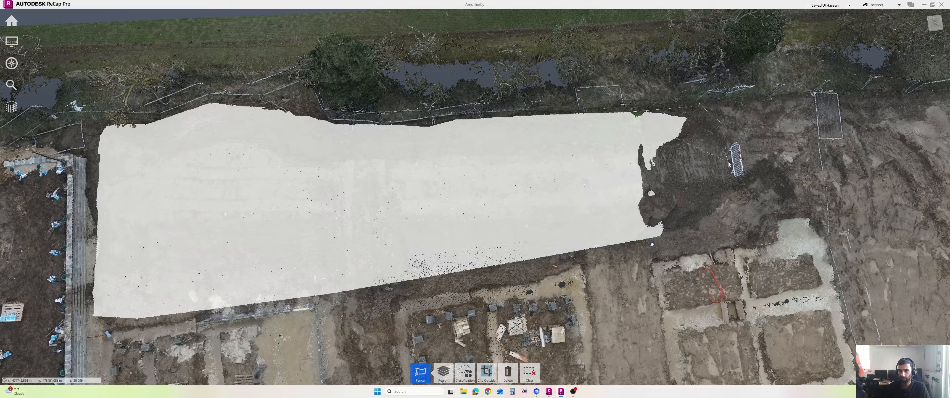
click(732, 183)
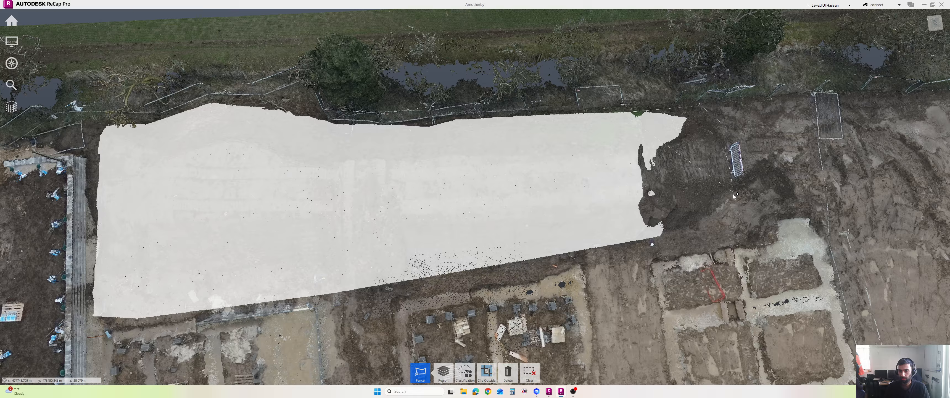
click(730, 200)
click(695, 229)
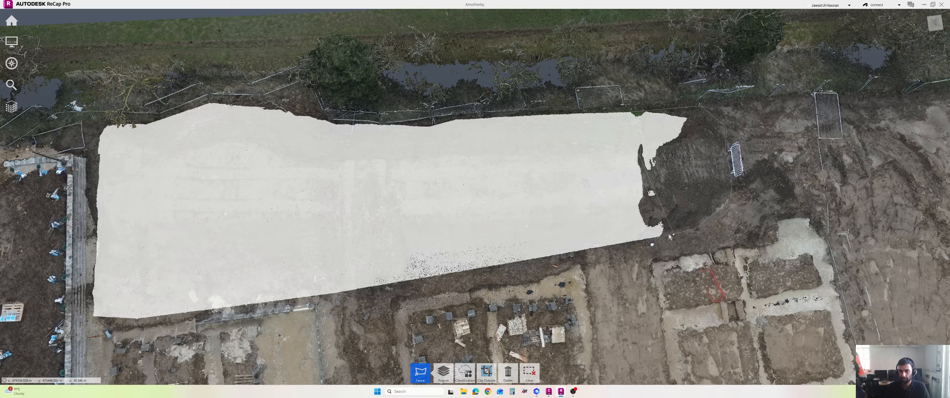
double_click(629, 238)
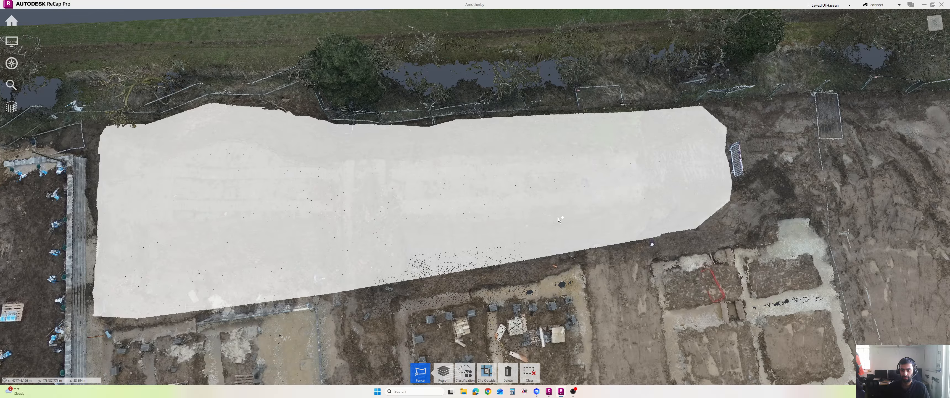
mouse_move(528, 216)
mouse_down()
mouse_move(518, 216)
mouse_move(514, 192)
mouse_move(656, 206)
mouse_up()
drag(791, 229, 598, 264)
Step: Create a new region named 'Stockpile' from the selected points
scroll(674, 253, down, 5)
mouse_move(439, 376)
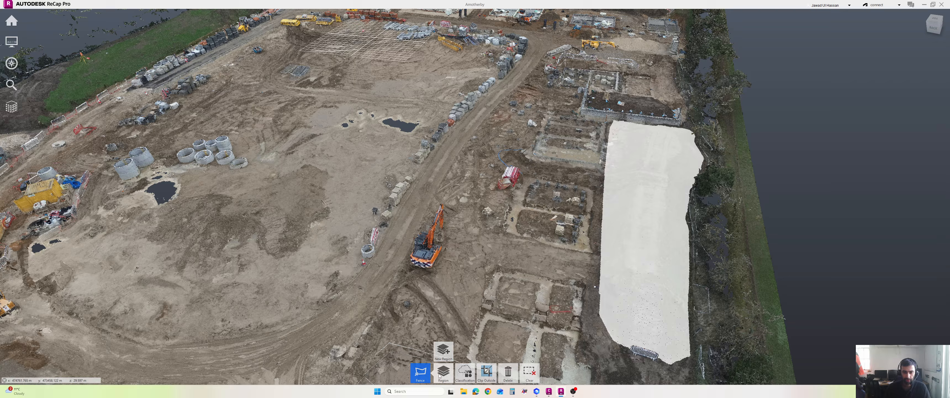
click(443, 354)
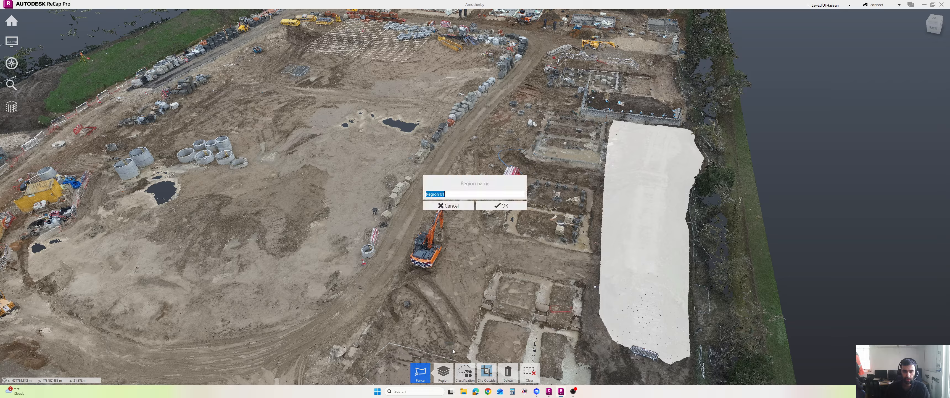
text(Stockpile)
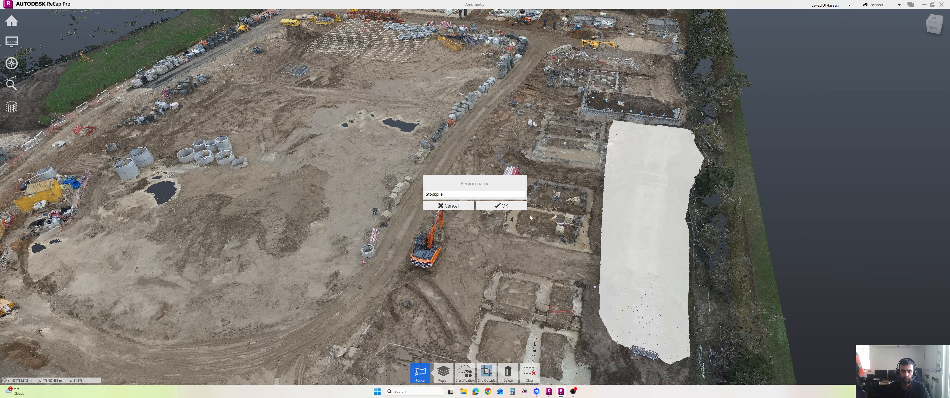
click(503, 206)
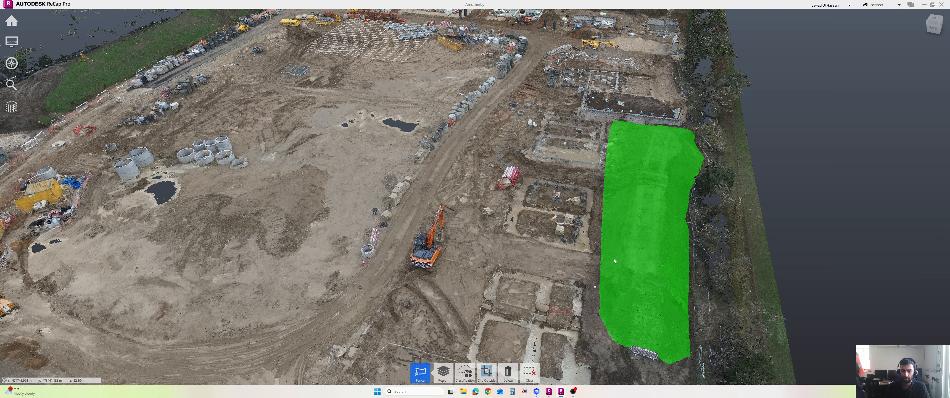
mouse_move(908, 351)
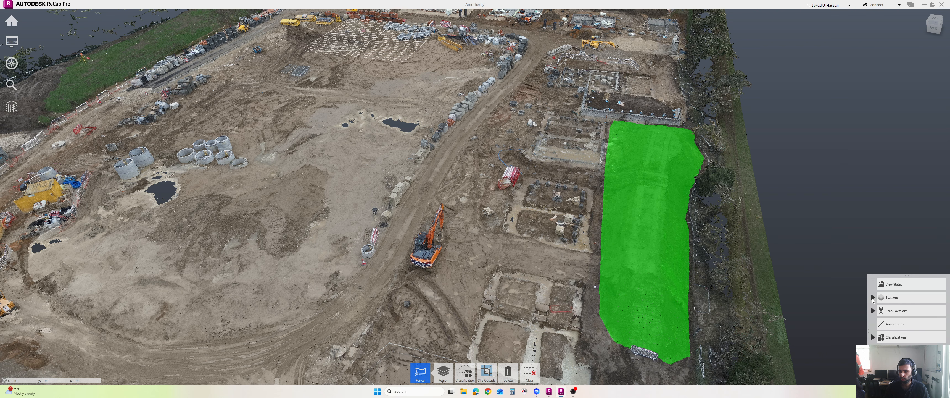
Step: Expand Scans in the navigator and hide Unassigned Points, leaving only the Stockpile region
click(873, 297)
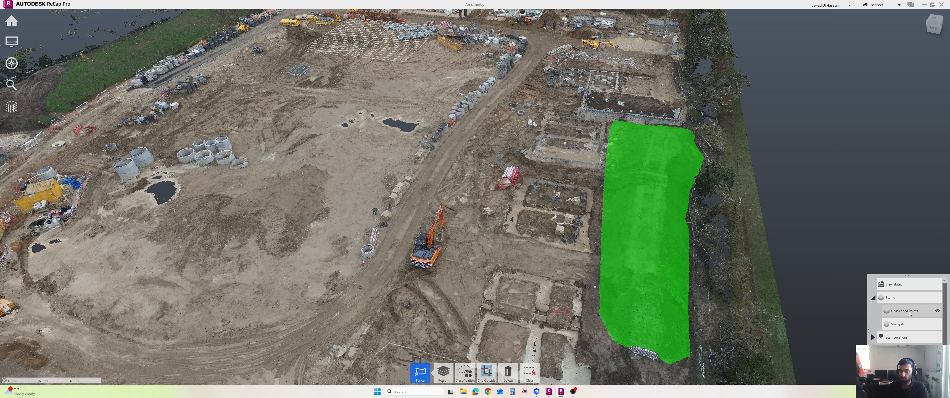
click(938, 312)
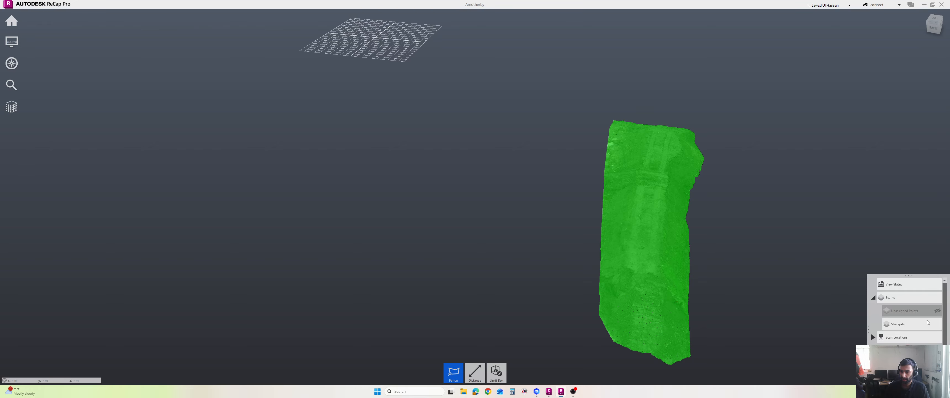
mouse_move(924, 324)
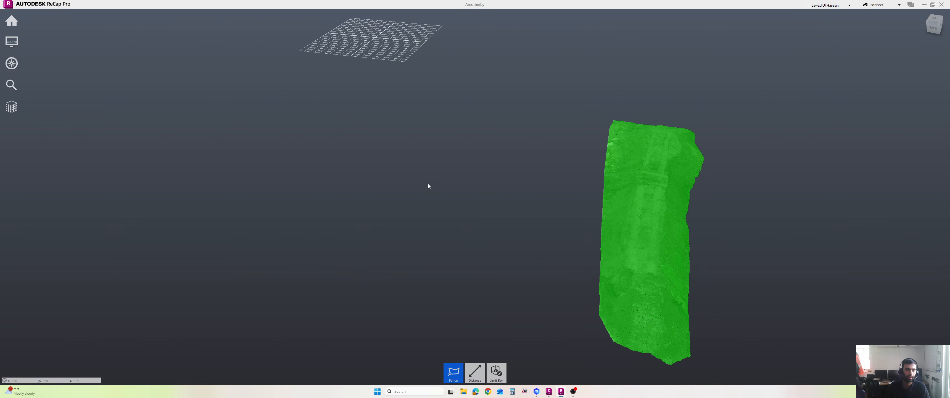
Step: Start exporting the visible point cloud and browse up to the project folder
mouse_move(5, 41)
mouse_move(5, 25)
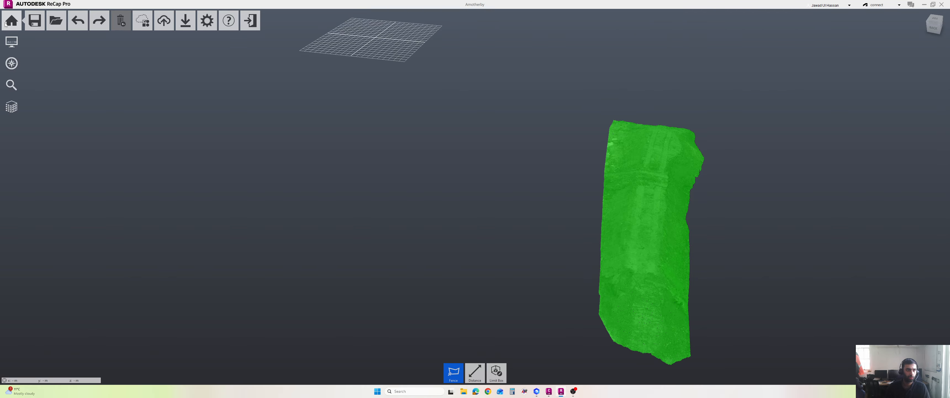
mouse_move(167, 23)
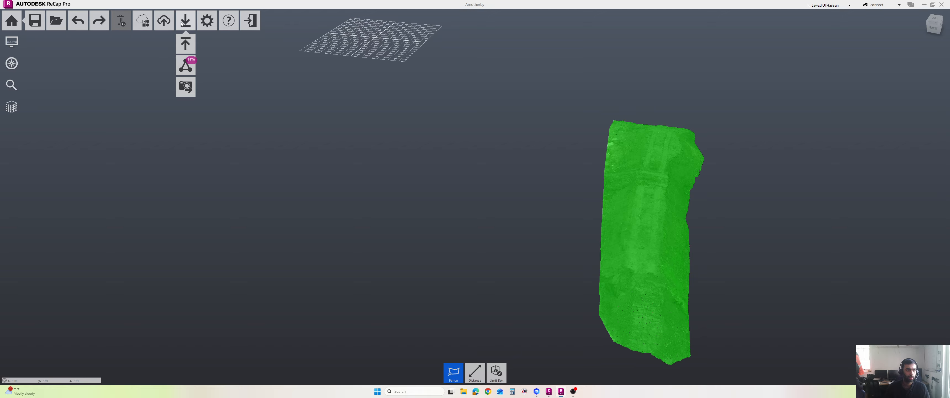
click(185, 44)
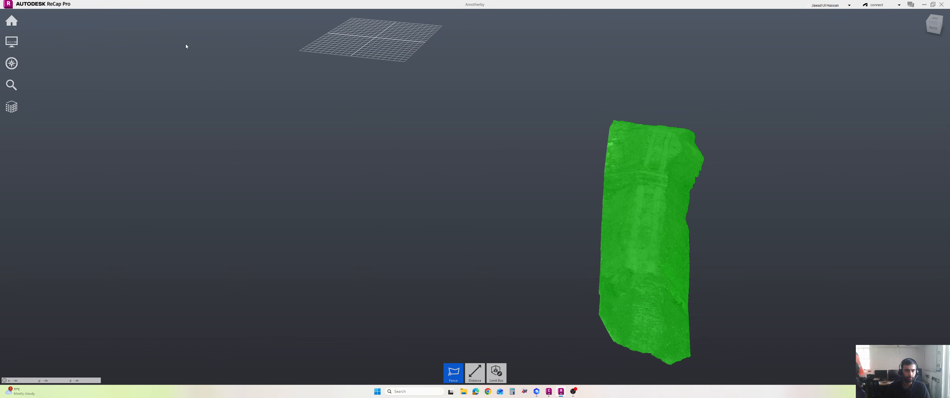
click(111, 17)
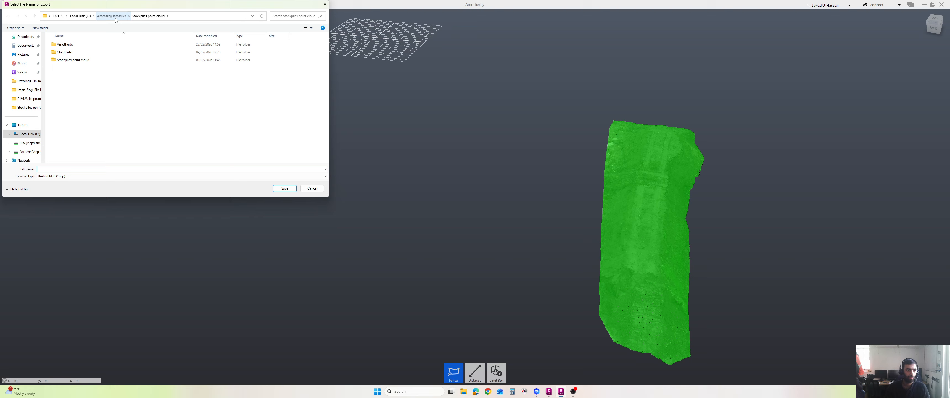